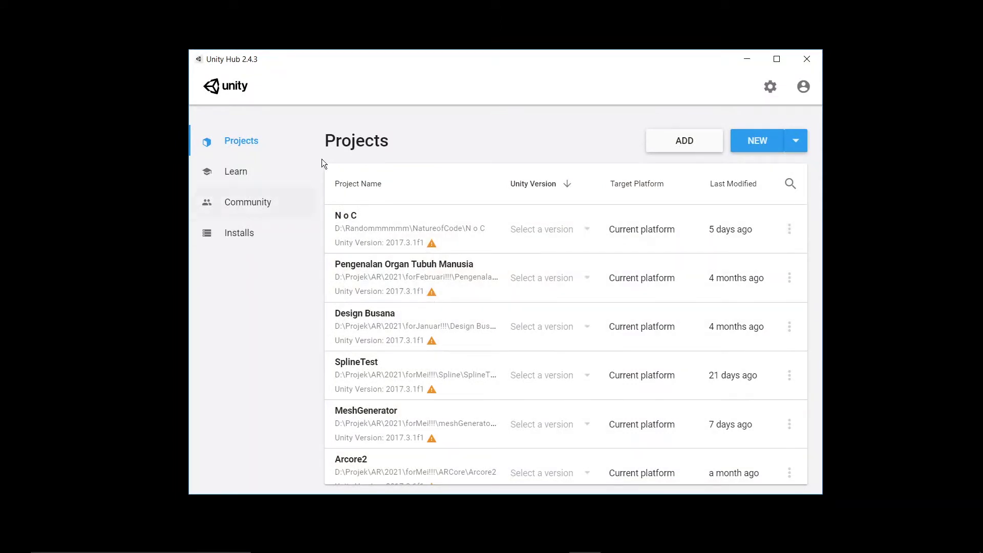
Step: Switch to Chrome and start the Unity Hub download from the unity3d.com/get-unity/download page
mouse_move(358, 547)
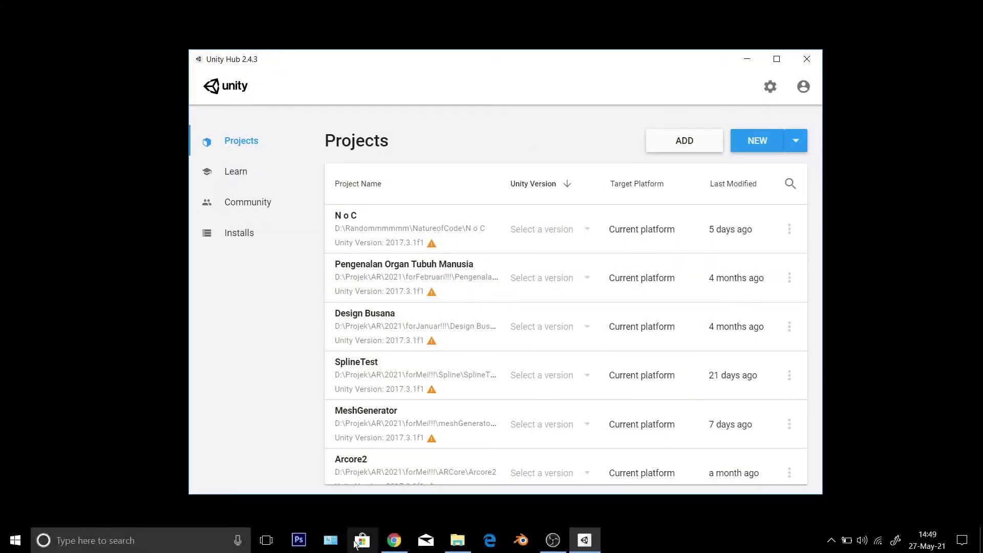
left_click(393, 540)
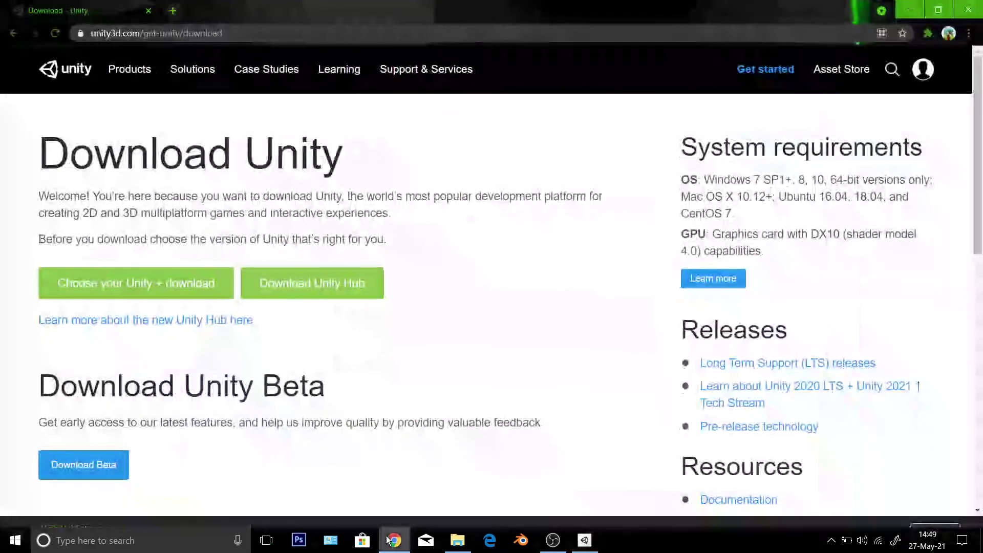
left_click(260, 33)
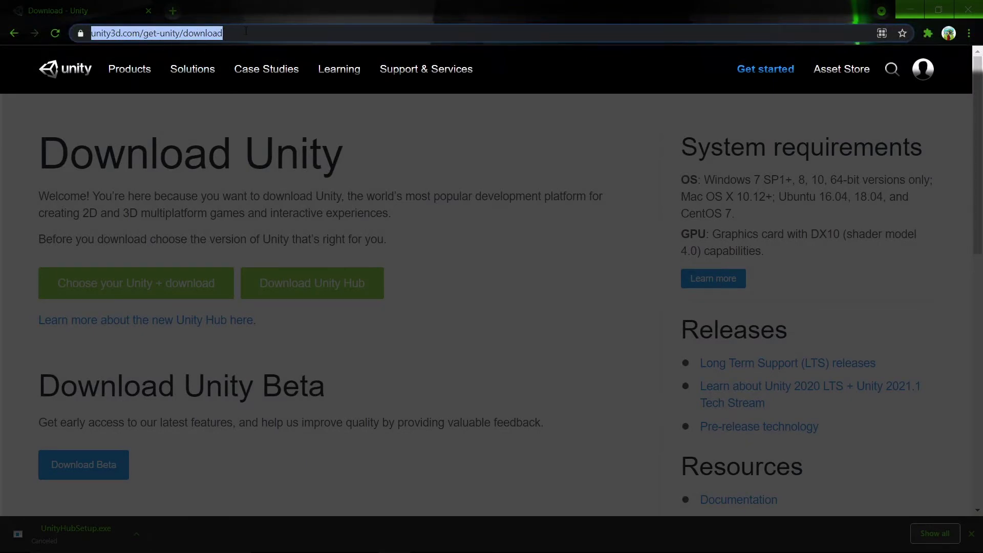
left_click(474, 205)
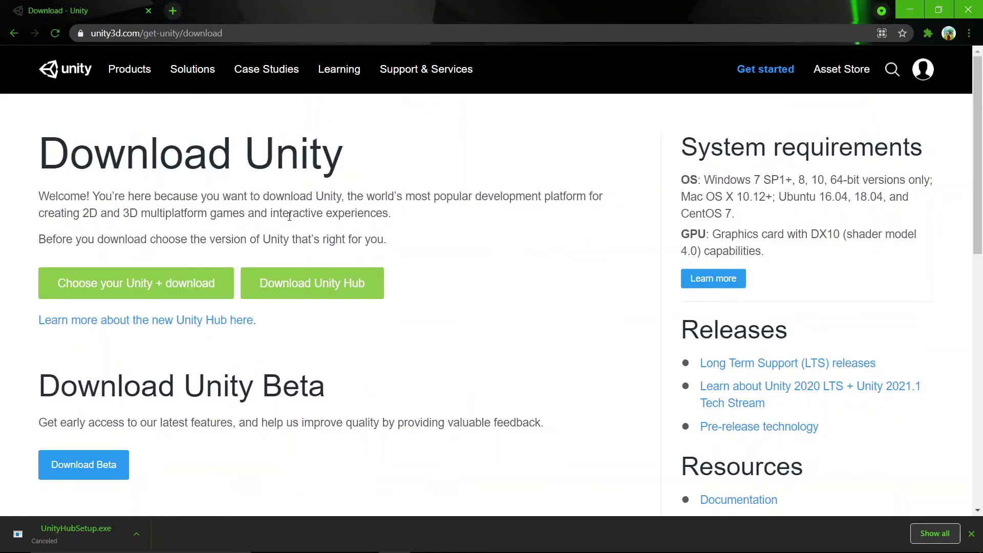
left_click(309, 290)
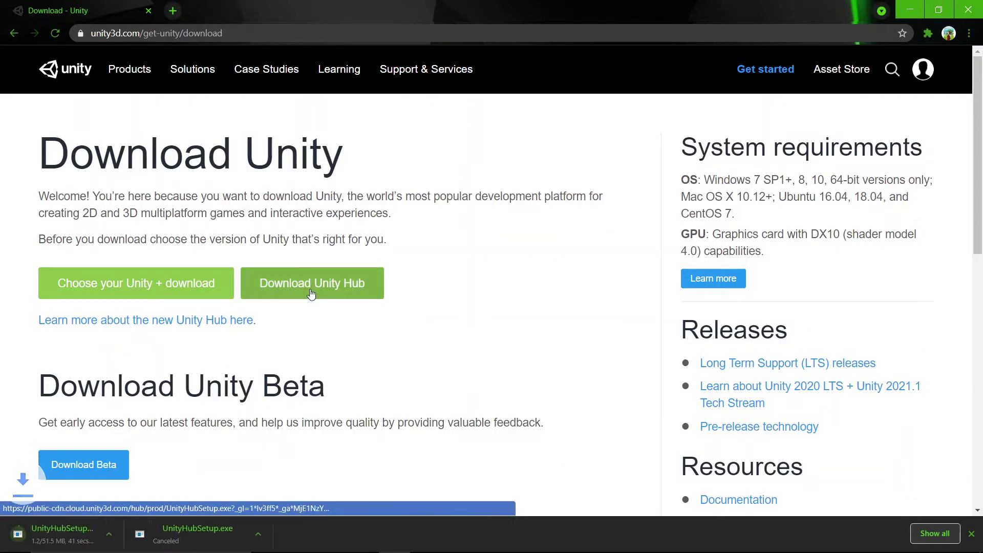
Step: Cancel the running UnityHubSetup.exe download and dismiss the browser's list of downloads
right_click(92, 530)
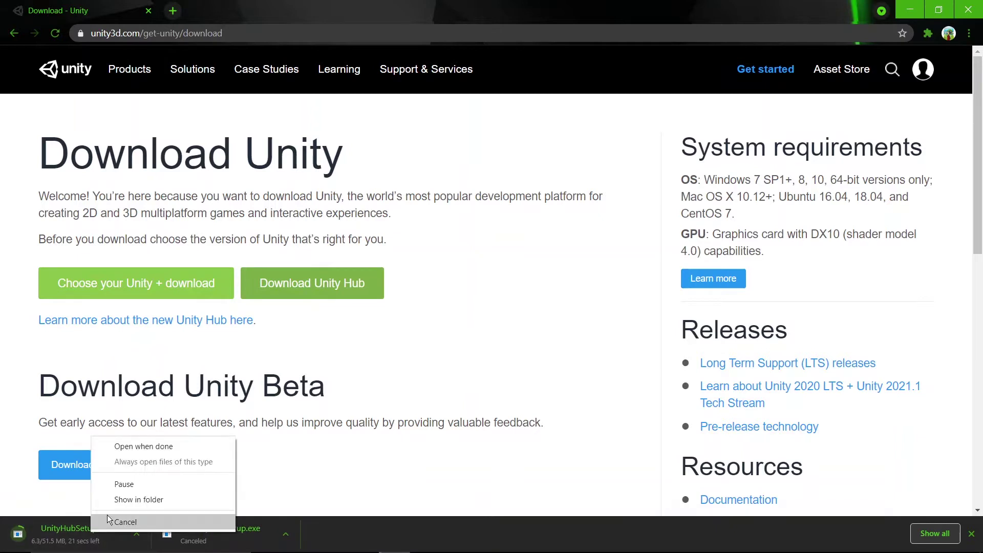
left_click(119, 519)
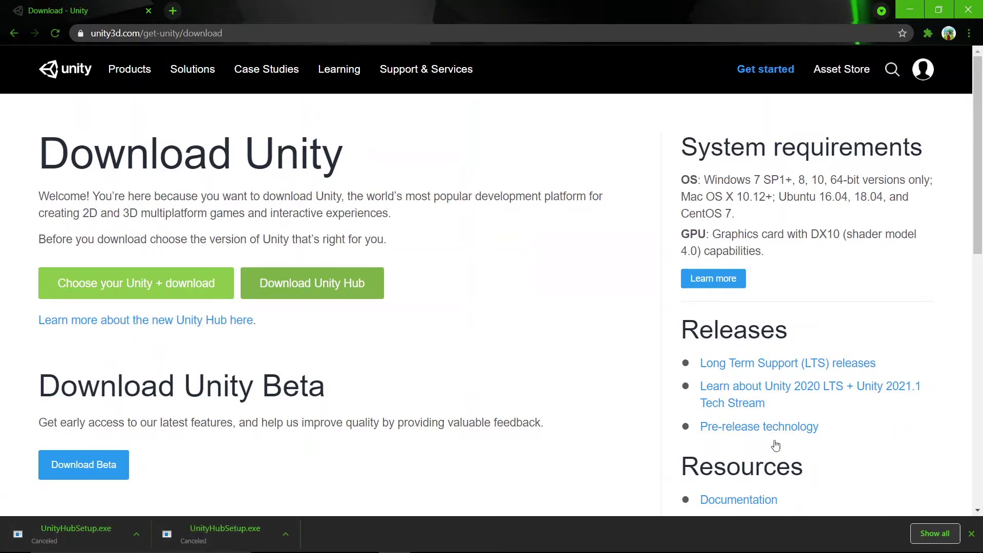
left_click(971, 533)
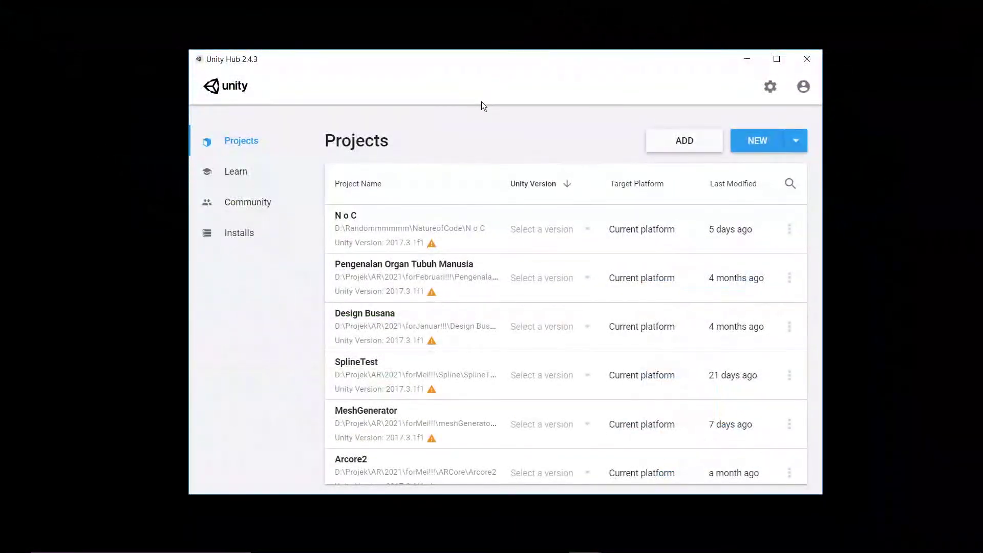
Step: Switch to Unity Hub, open the license management preferences, and view the Unity ID sign-in form without signing in
left_click(769, 88)
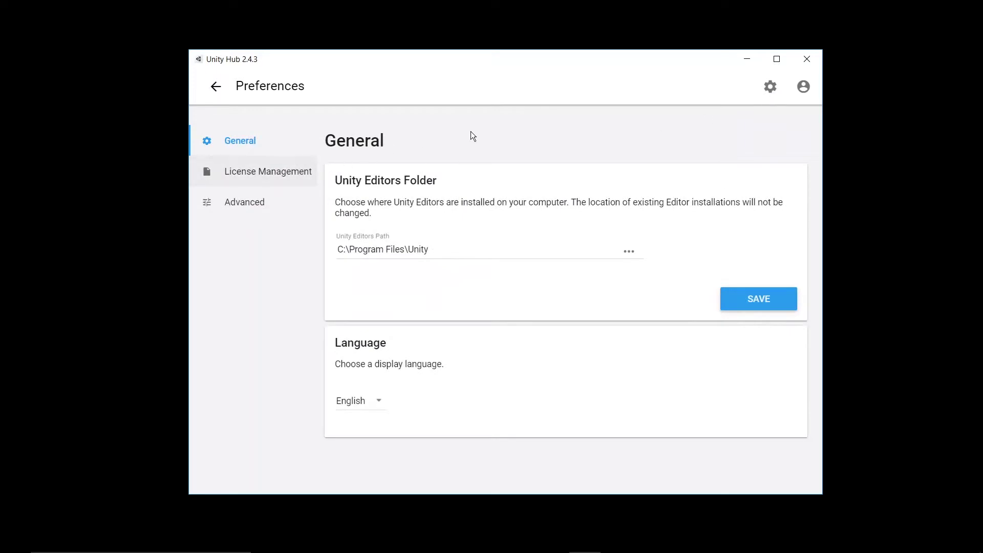
left_click(283, 172)
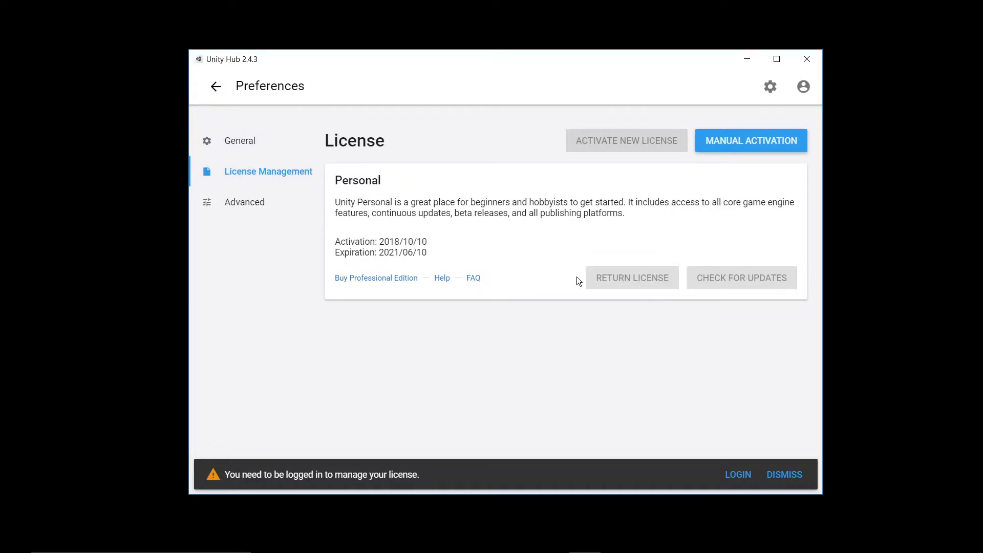
left_click(734, 476)
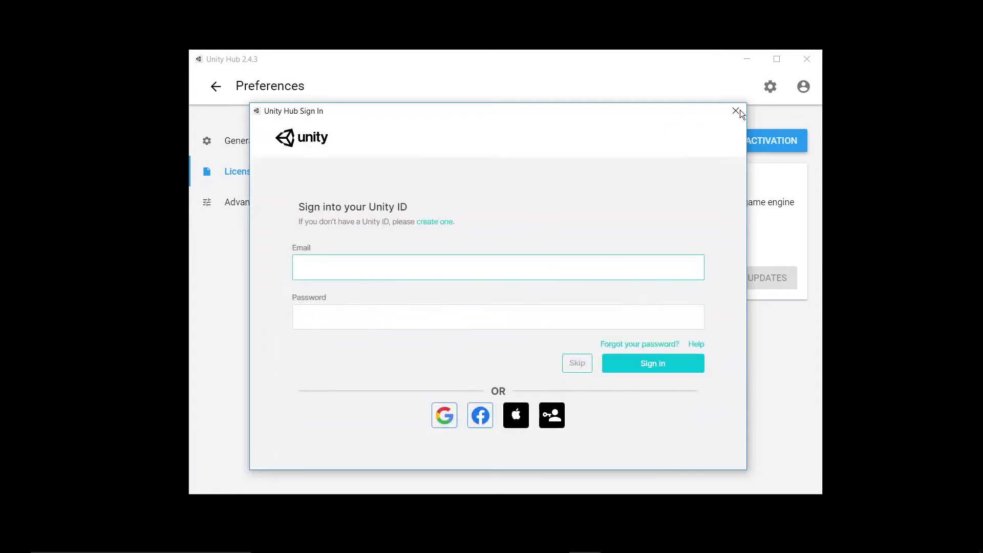
left_click(735, 111)
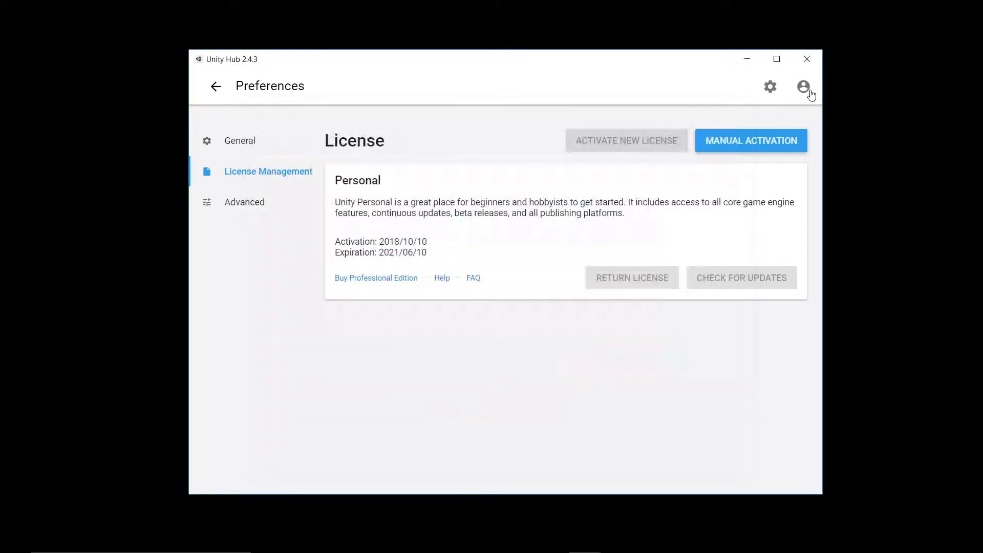
Step: Sign in to the Unity ID by entering the account e-mail and the account password
left_click(809, 91)
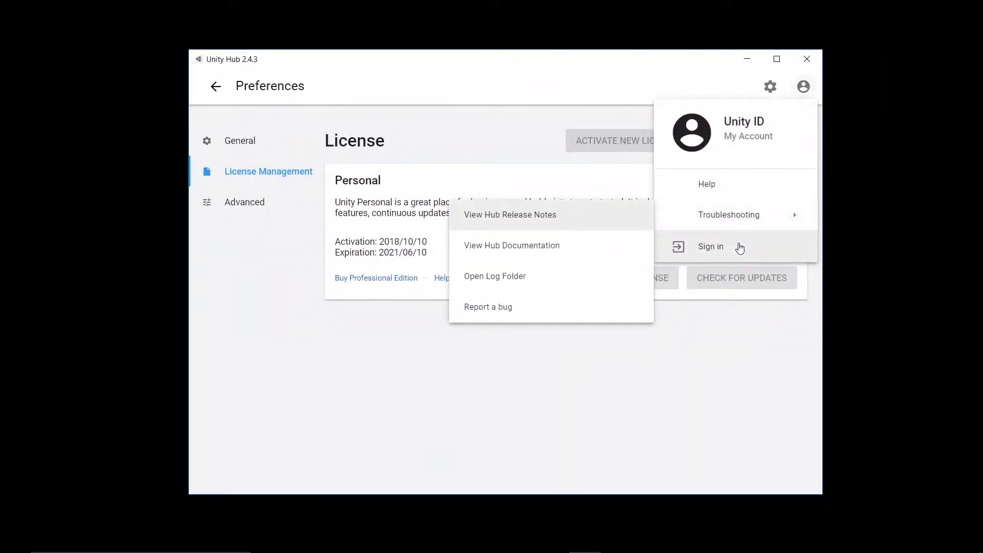
left_click(738, 247)
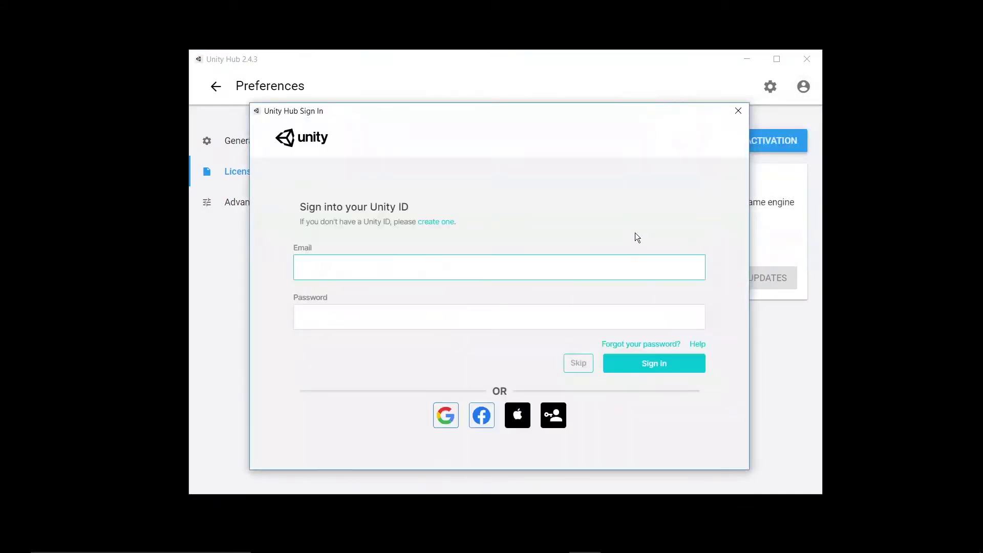
left_click(379, 263)
type("youremail@gmail.com")
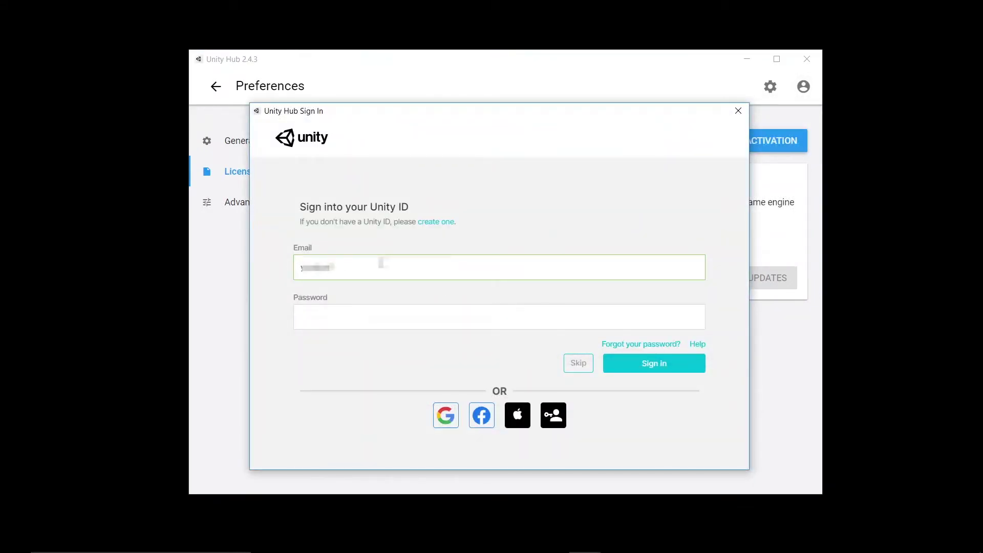
key("Tab")
type("******************")
left_click(646, 361)
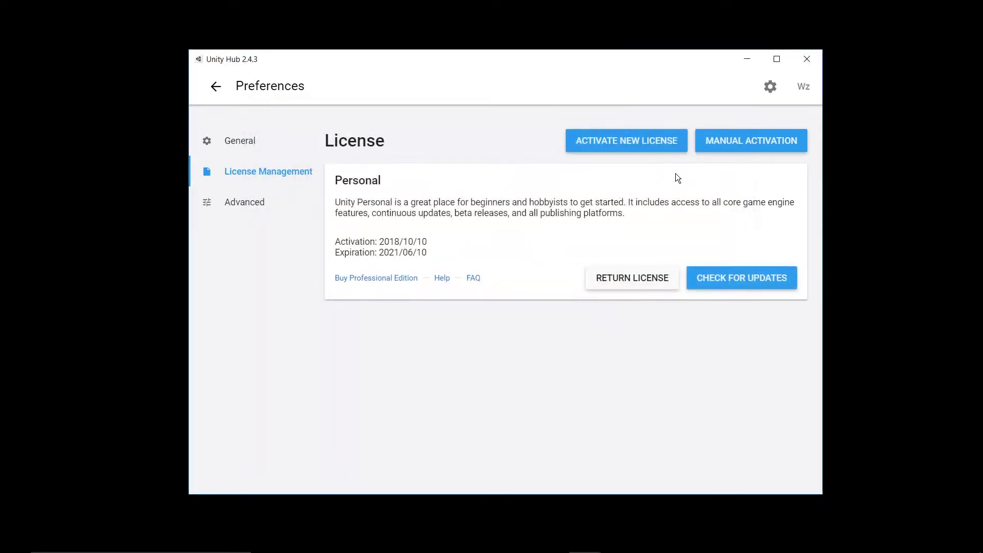
Step: Activate a new Unity Personal license with the option "I don't use Unity in a professional capacity" and return to the projects list
left_click(643, 140)
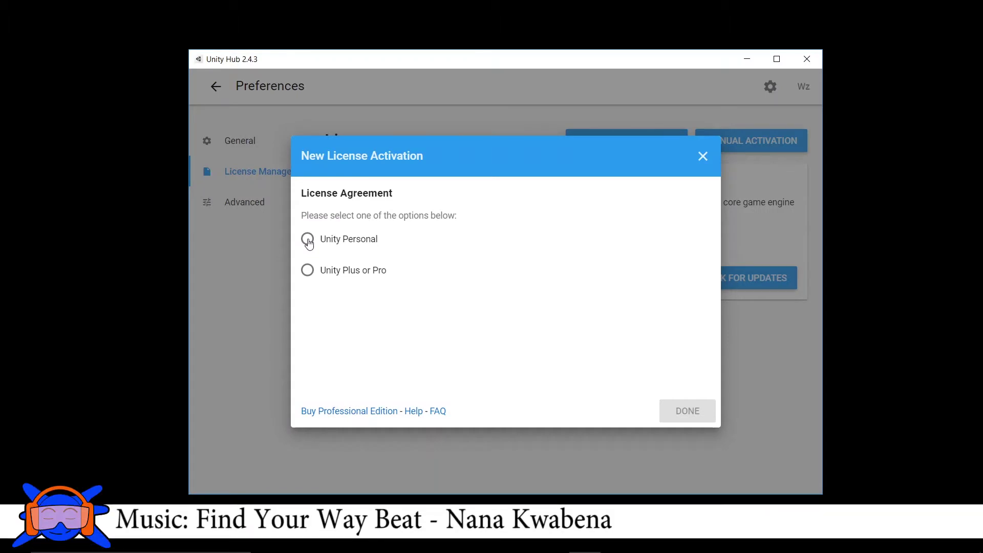
left_click(308, 240)
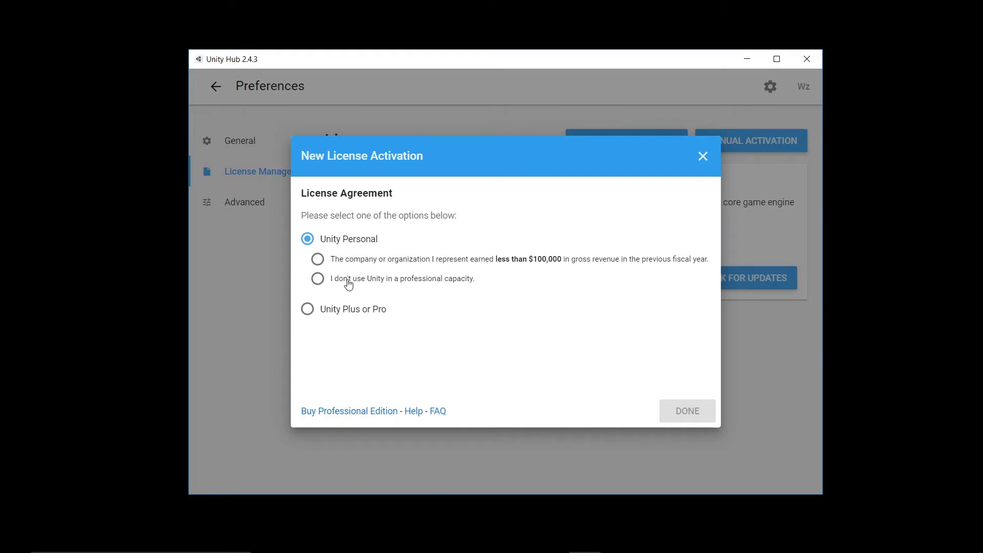
left_click(317, 280)
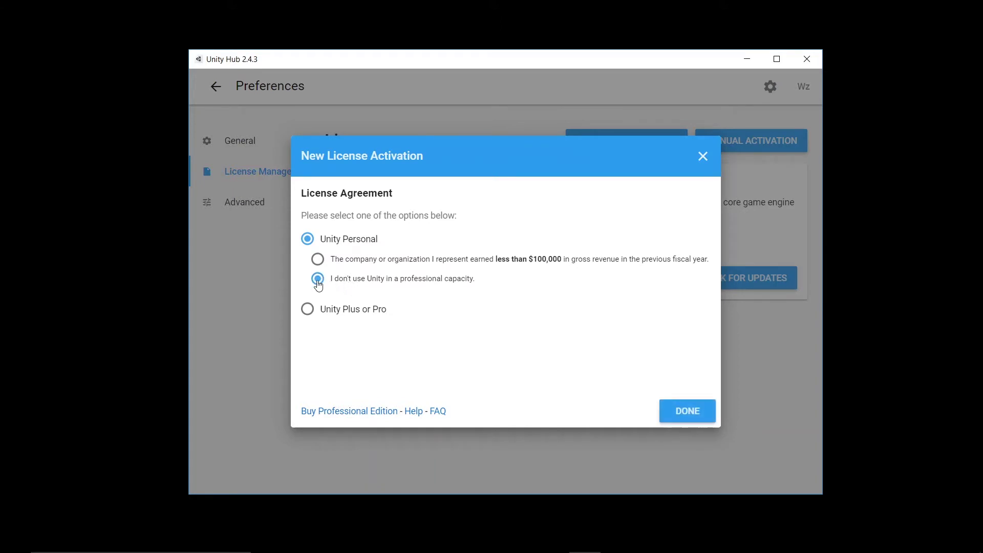
left_click(685, 422)
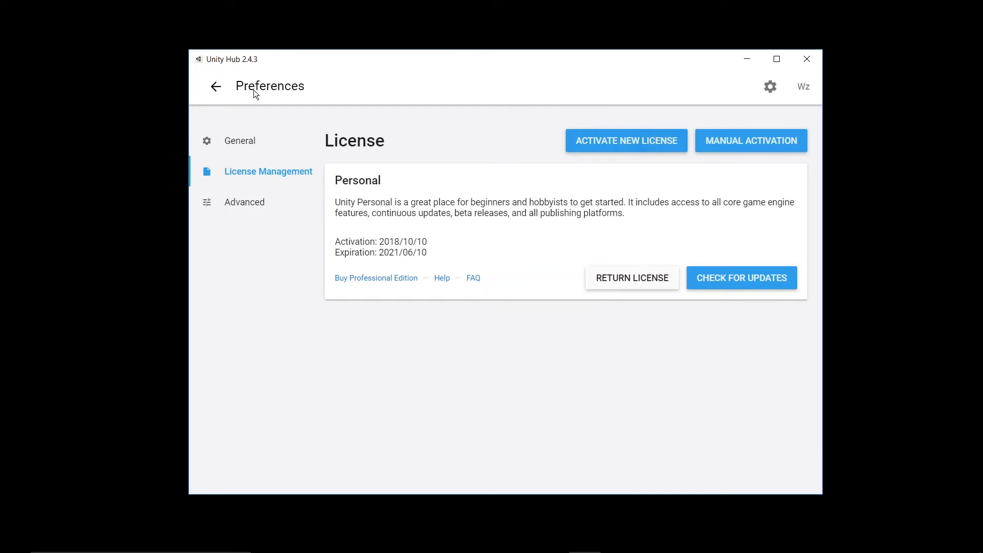
left_click(216, 87)
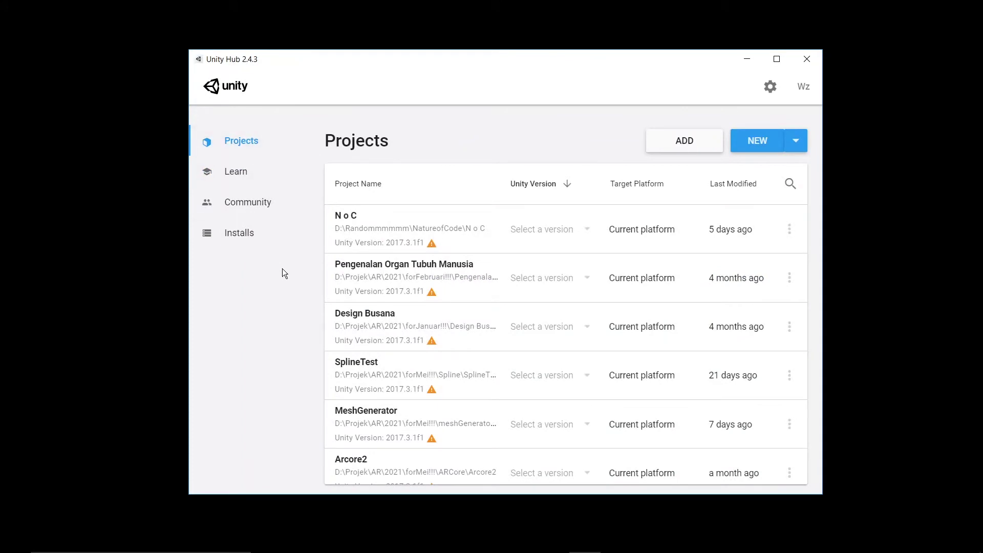
Step: Look through the Learn projects and tutorials and the Community resources
left_click(236, 177)
scroll(484, 307, "down", 10)
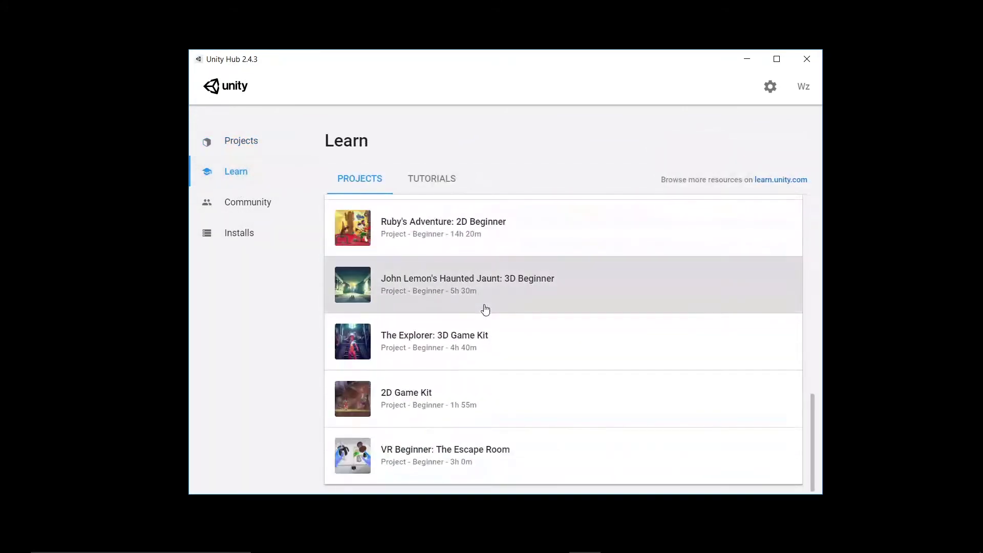
scroll(483, 307, "up", 10)
left_click(427, 178)
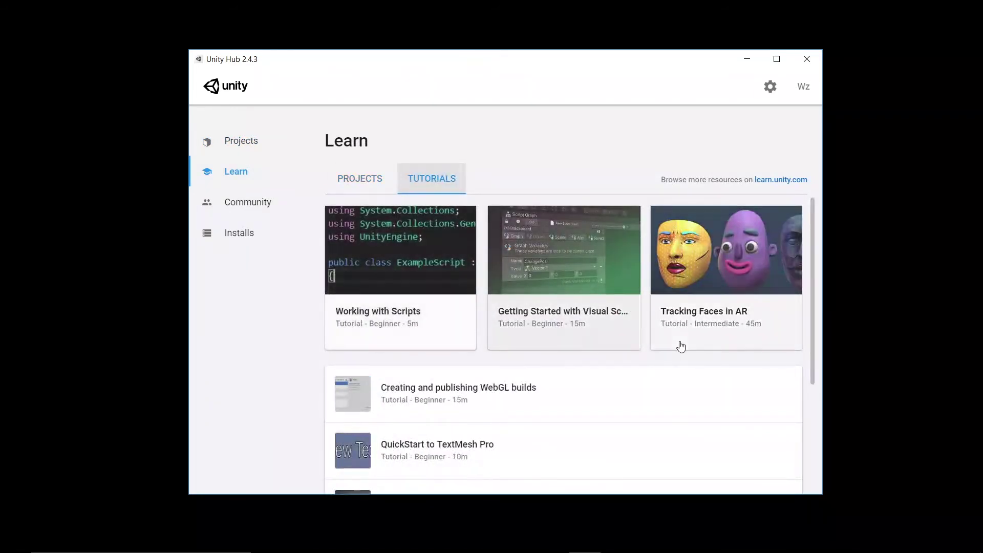
scroll(730, 300, "down", 4)
scroll(619, 316, "up", 4)
left_click(256, 203)
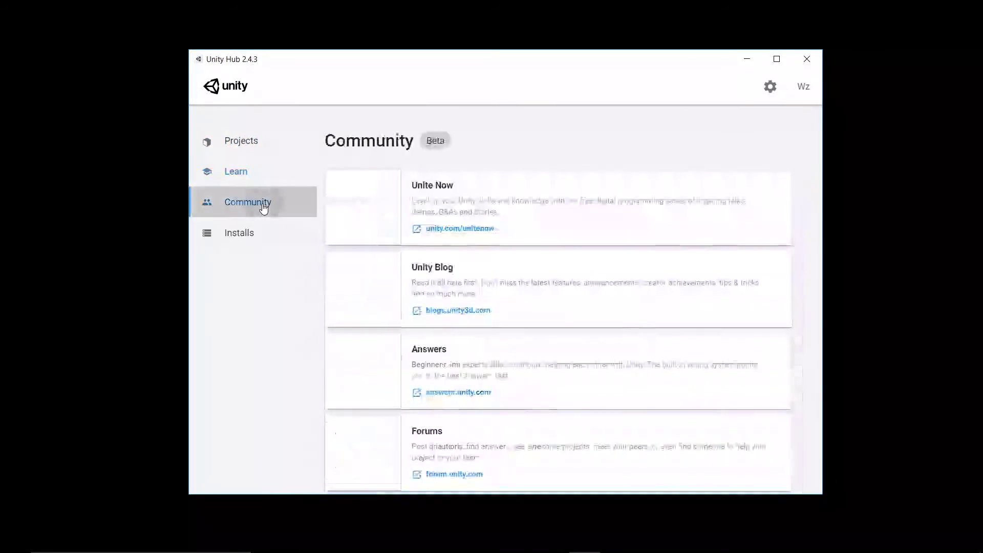
scroll(467, 320, "down", 4)
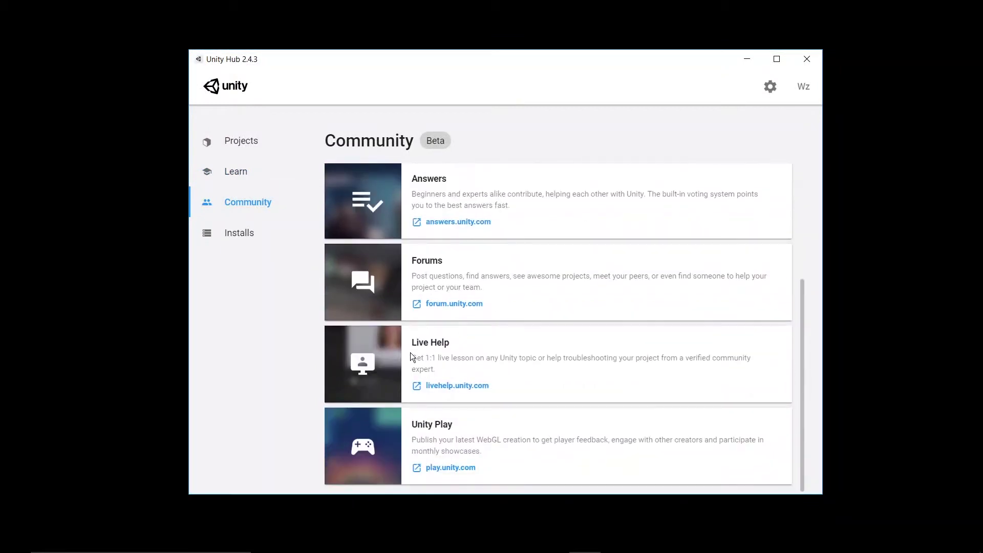
scroll(404, 338, "up", 4)
Step: Begin adding a Unity install and choose version Unity 2019.4.26f1 (LTS)
left_click(265, 234)
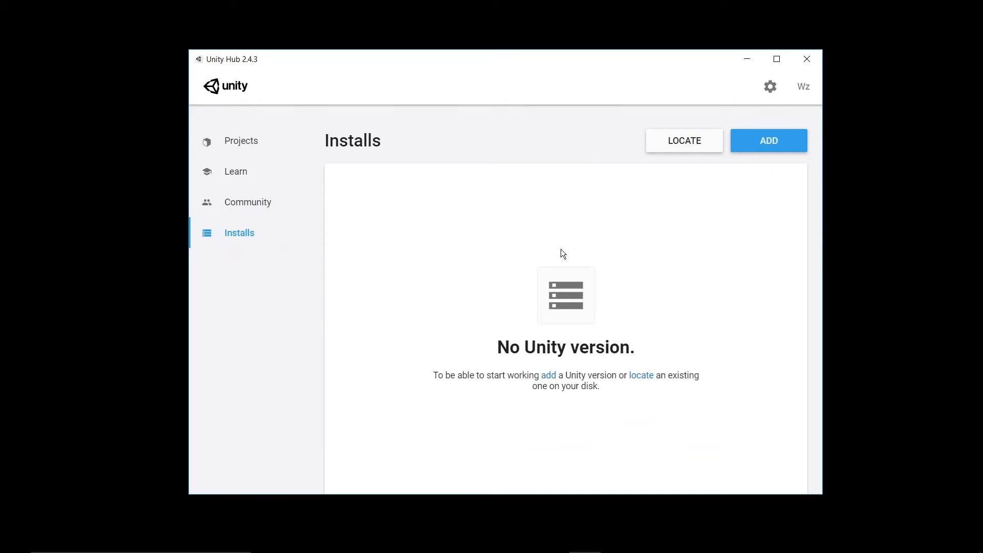
left_click(751, 143)
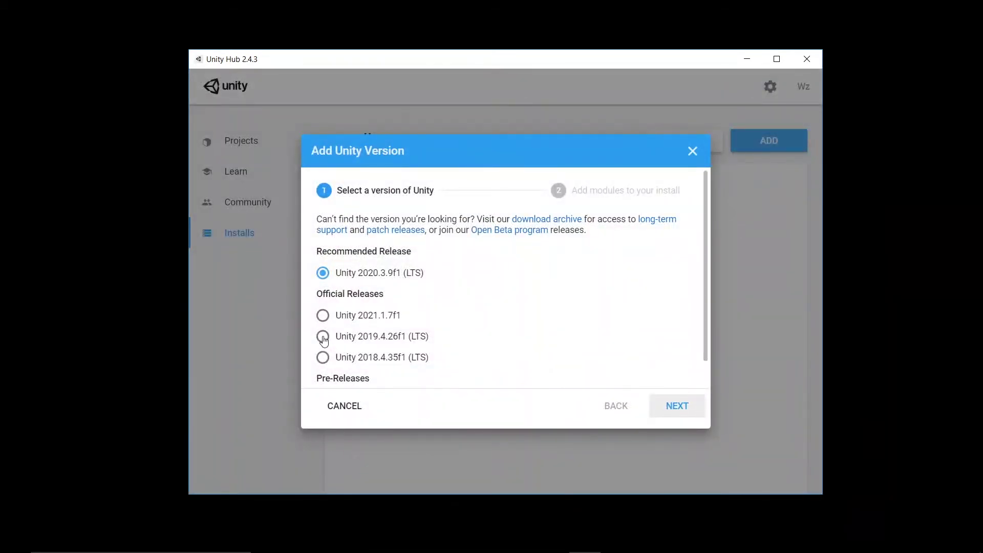
left_click(323, 336)
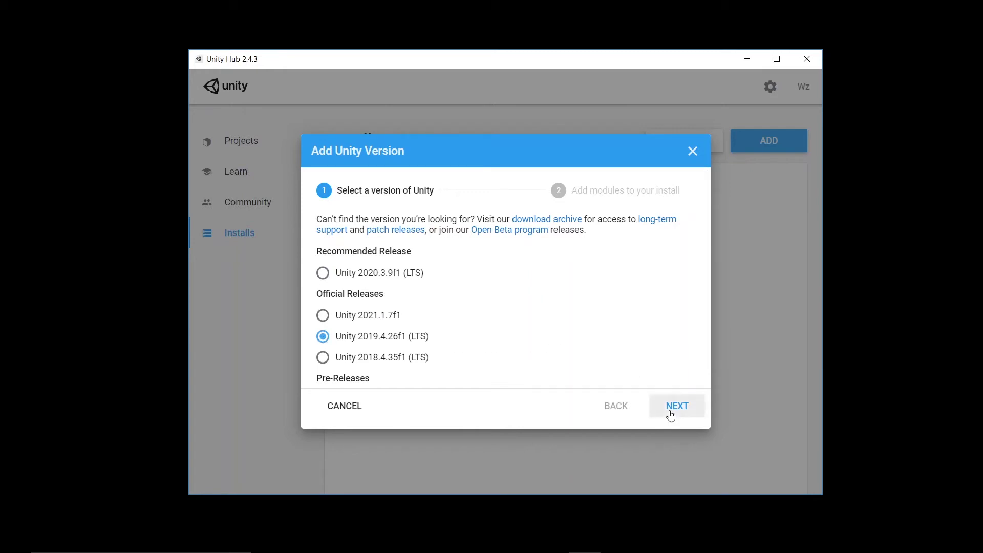
left_click(671, 413)
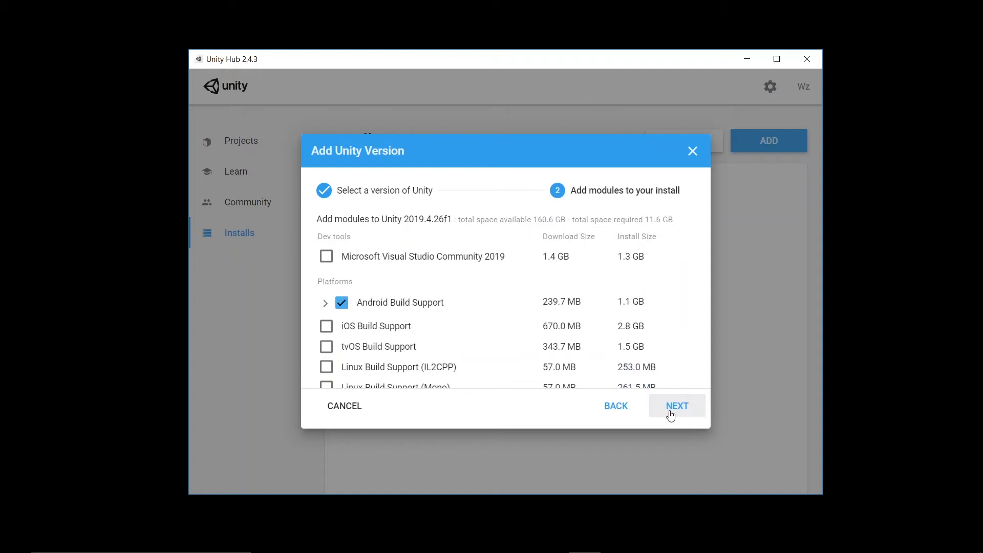
Step: Confirm Android Build Support with Android SDK & NDK Tools and OpenJDK as install modules, excluding Microsoft Visual Studio Community 2019
left_click(327, 258)
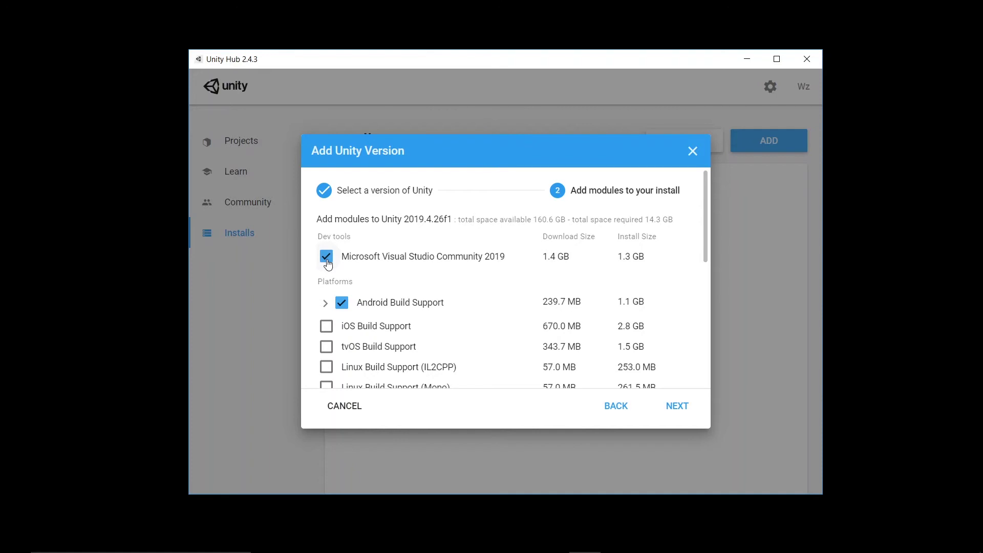
left_click(326, 256)
left_click(325, 303)
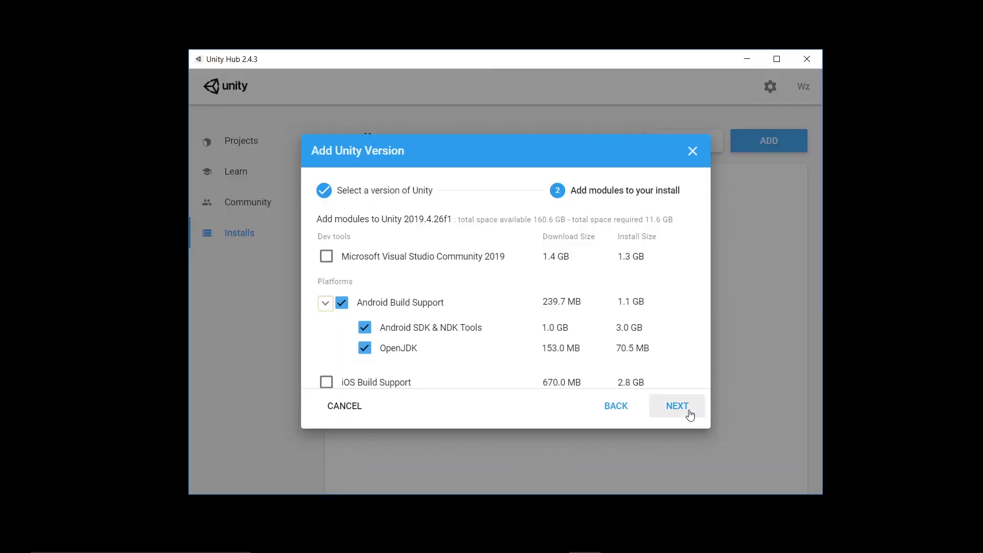
left_click(687, 408)
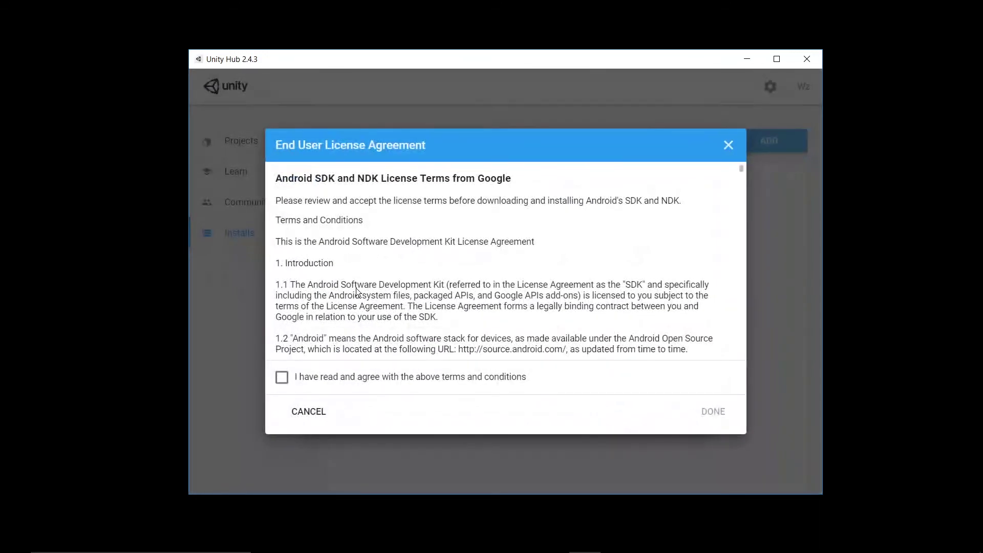
Step: Review and accept the Android SDK and NDK license terms from Google to start the Unity 2019.4.26f1 installation
scroll(356, 289, "down", 20)
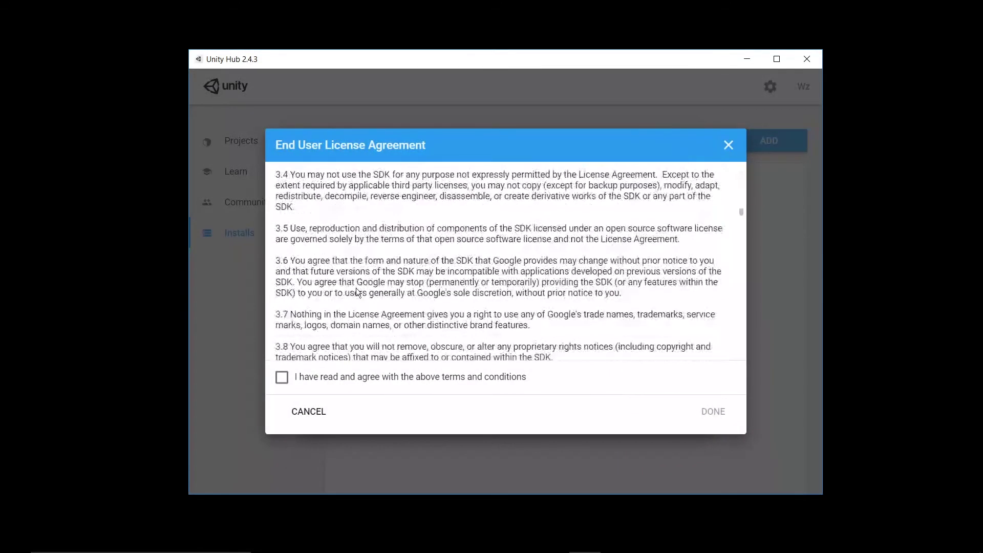
scroll(357, 290, "down", 20)
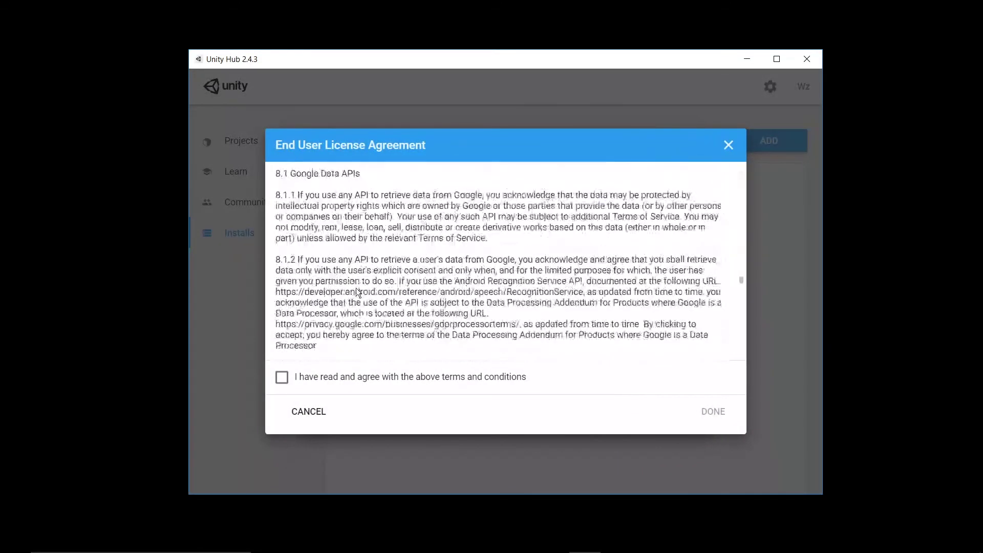
scroll(355, 288, "down", 15)
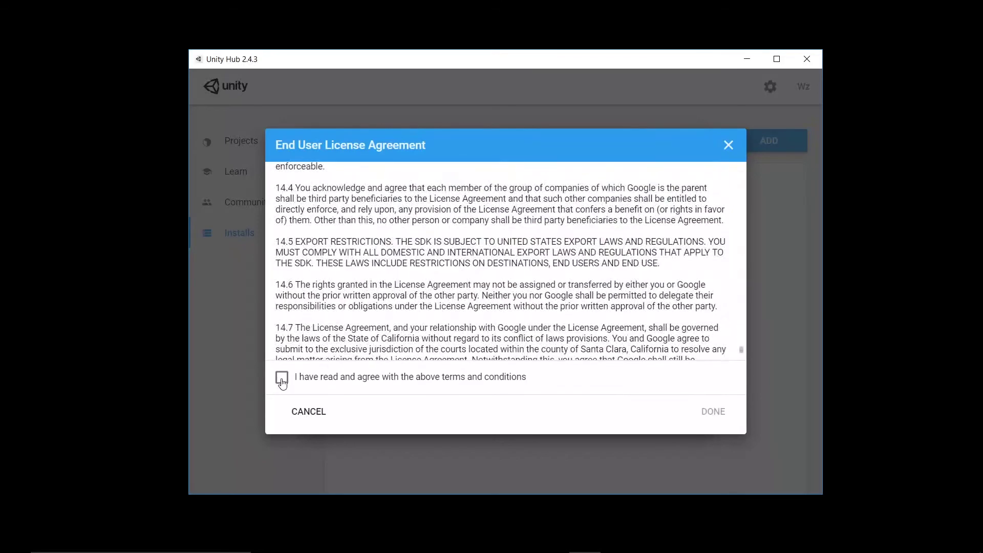
left_click(301, 378)
left_click(708, 410)
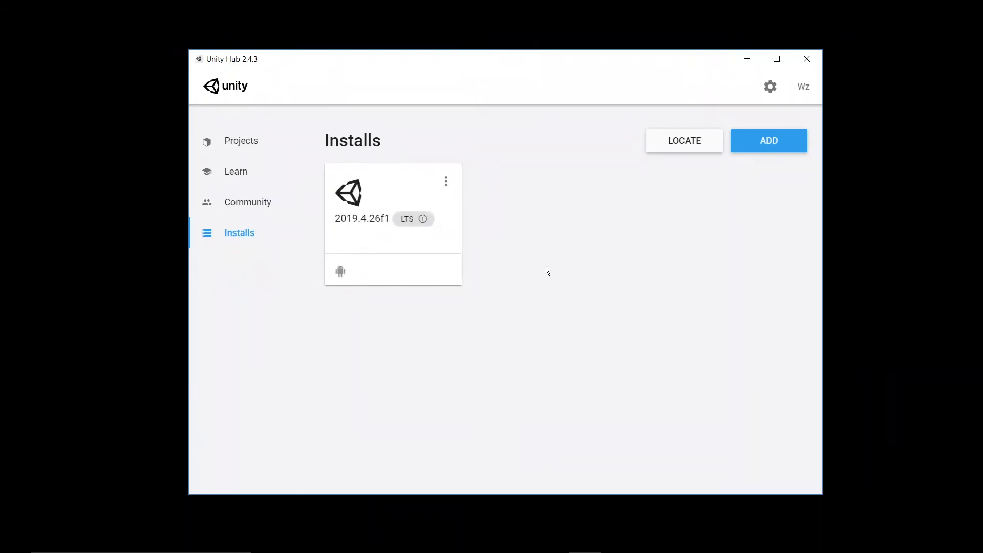
Step: Start a new Unity project with the 3D template and name it "Halo!"
left_click(285, 149)
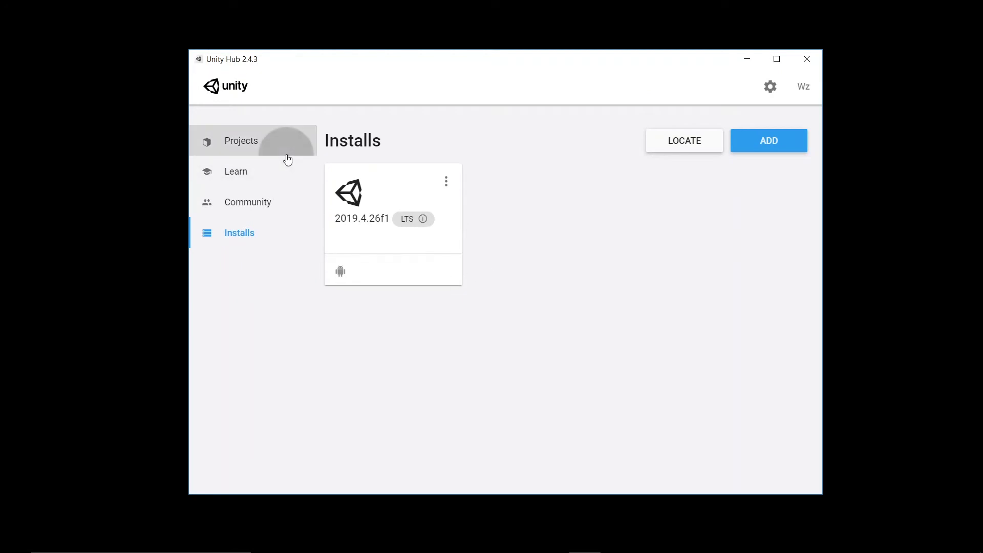
left_click(759, 147)
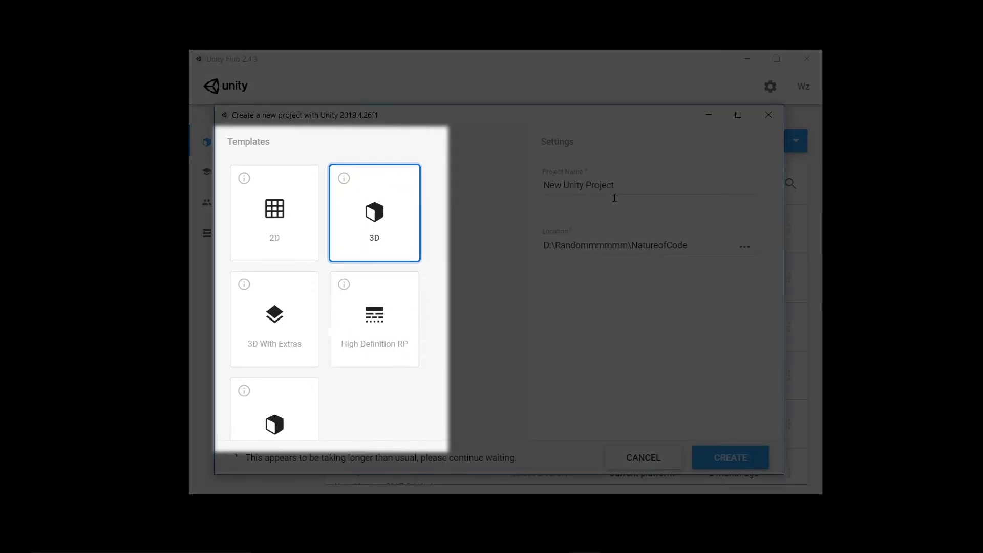
left_click_drag(616, 185, 537, 177)
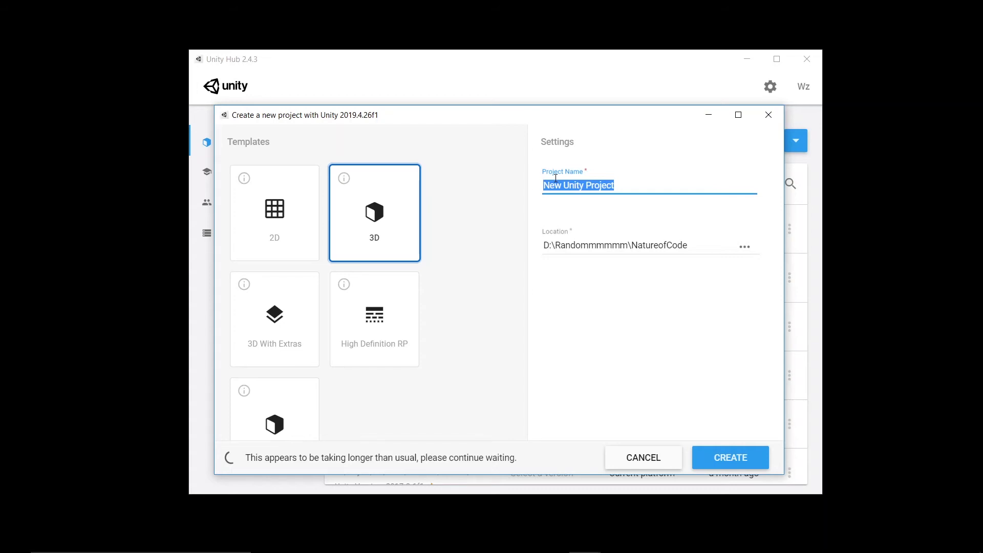
type("Halo!")
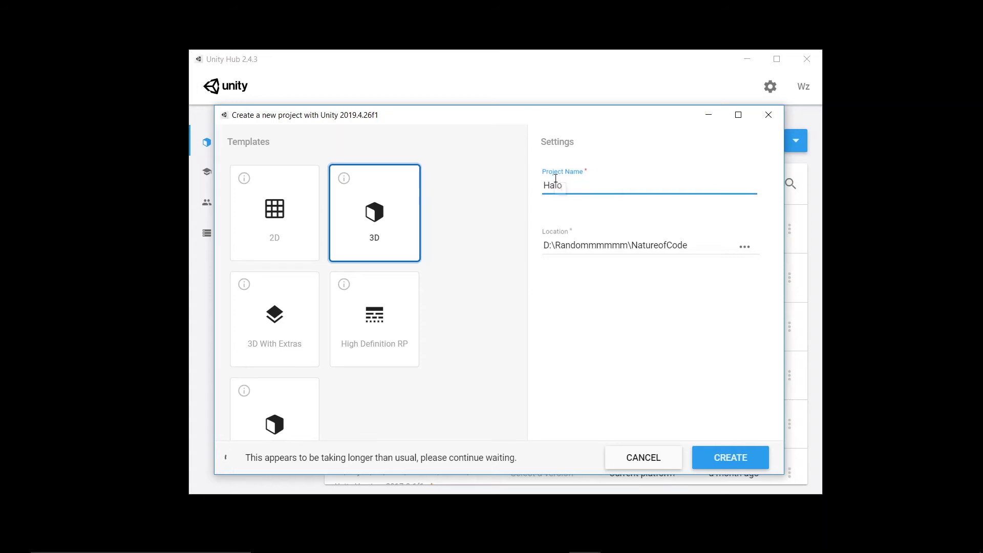
Step: Set the project location to a new folder "Hallo" inside D:\Xpermen\AR and create the project
left_click(743, 249)
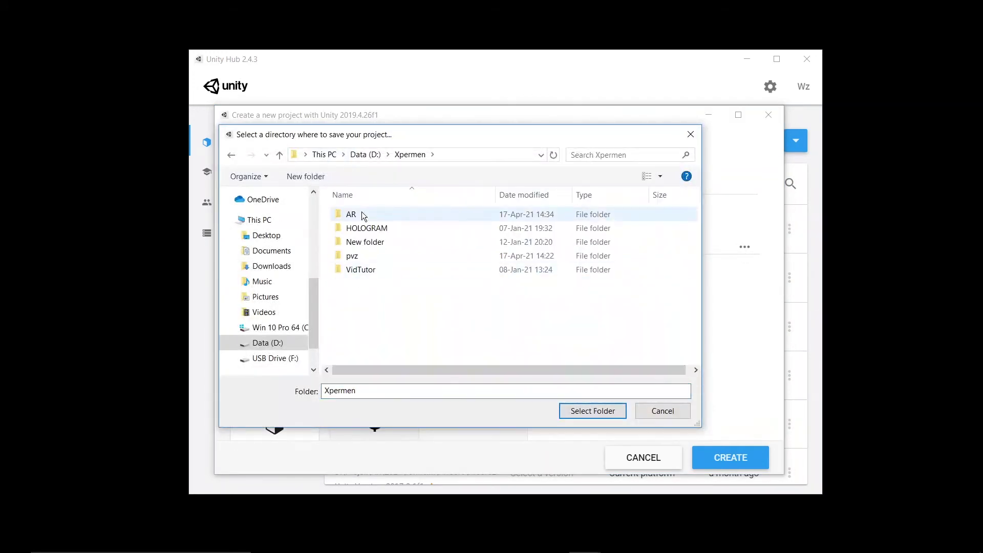
double_click(361, 211)
left_click(305, 177)
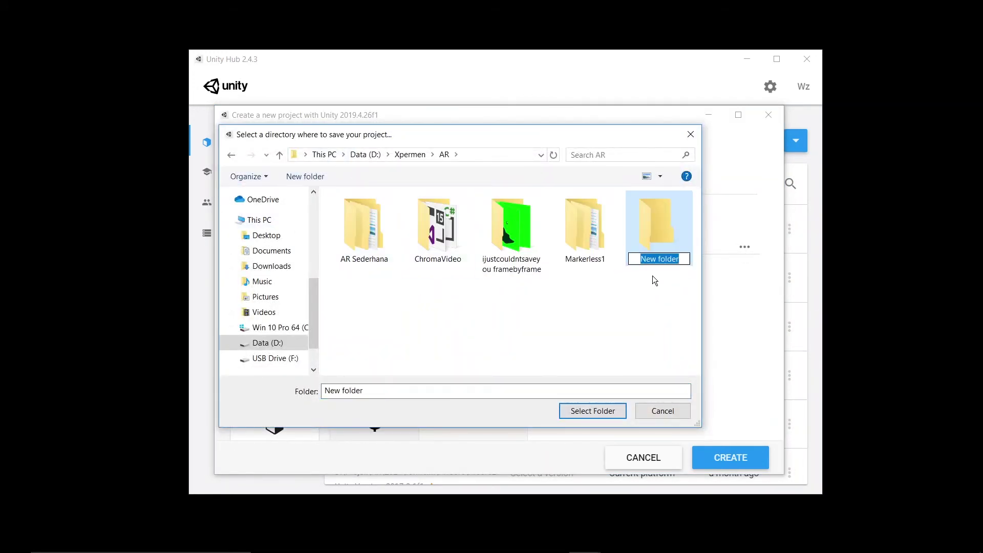
type("Hallo")
key("Return")
left_click(600, 412)
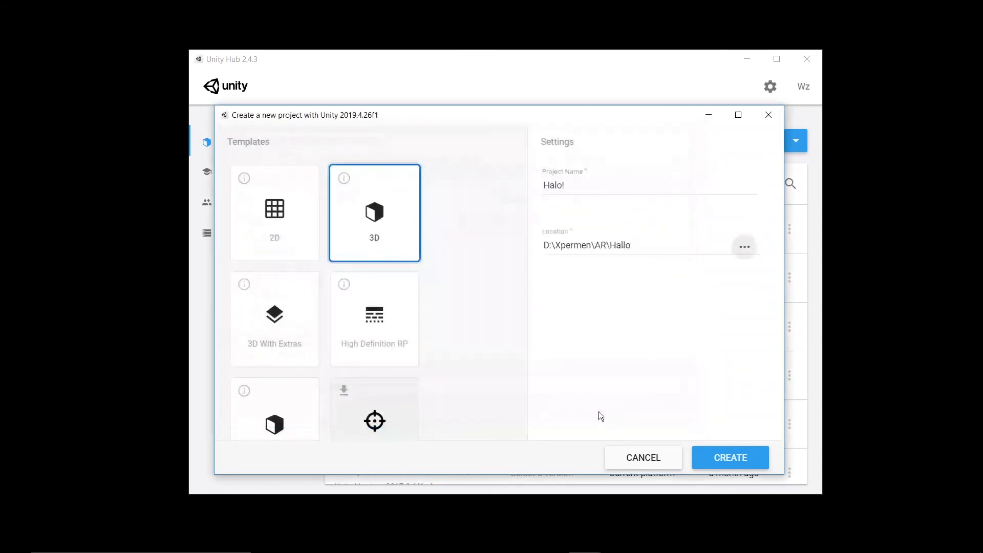
left_click(734, 459)
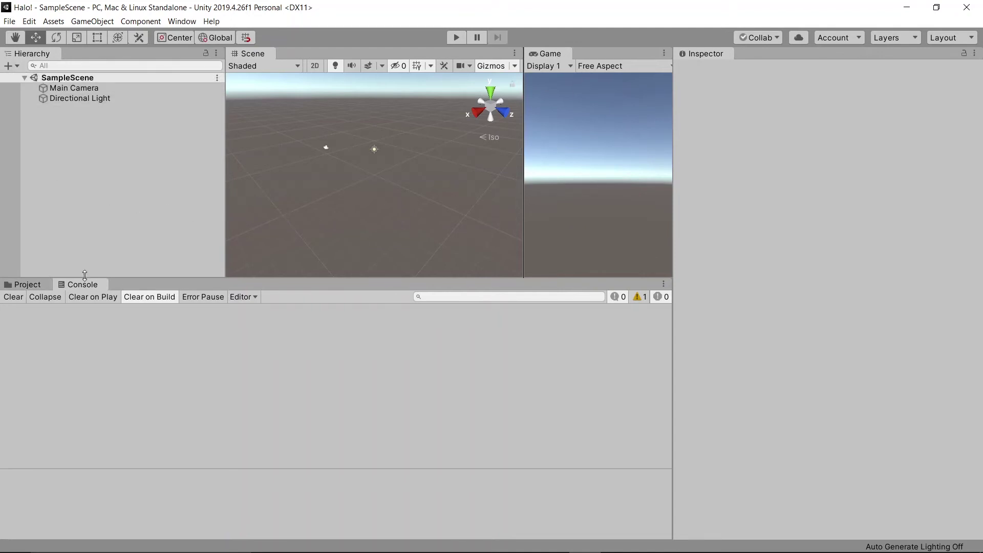
Step: Look through the project's Assets and Scenes folders and the commands available for creating and importing assets
left_click(29, 285)
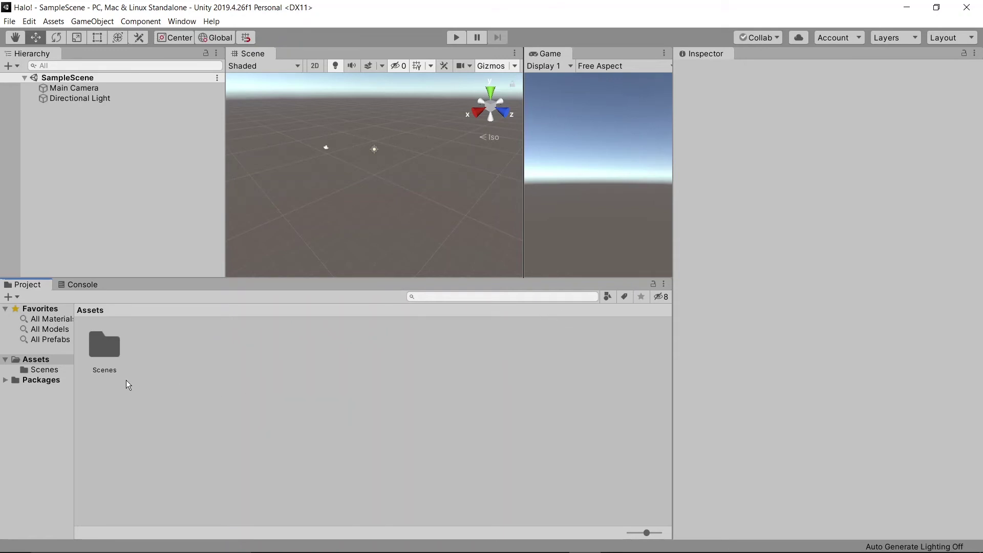
double_click(116, 353)
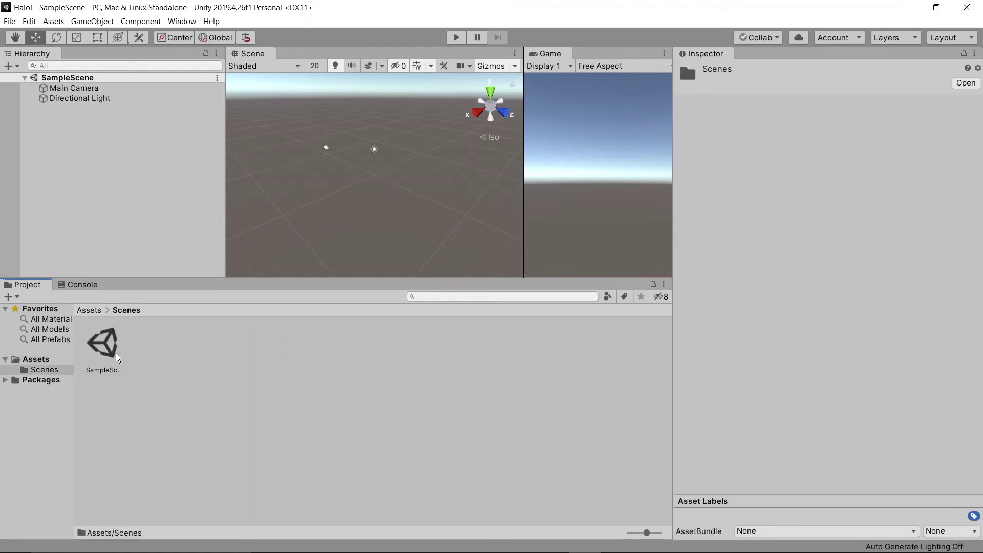
left_click(91, 309)
left_click(179, 367)
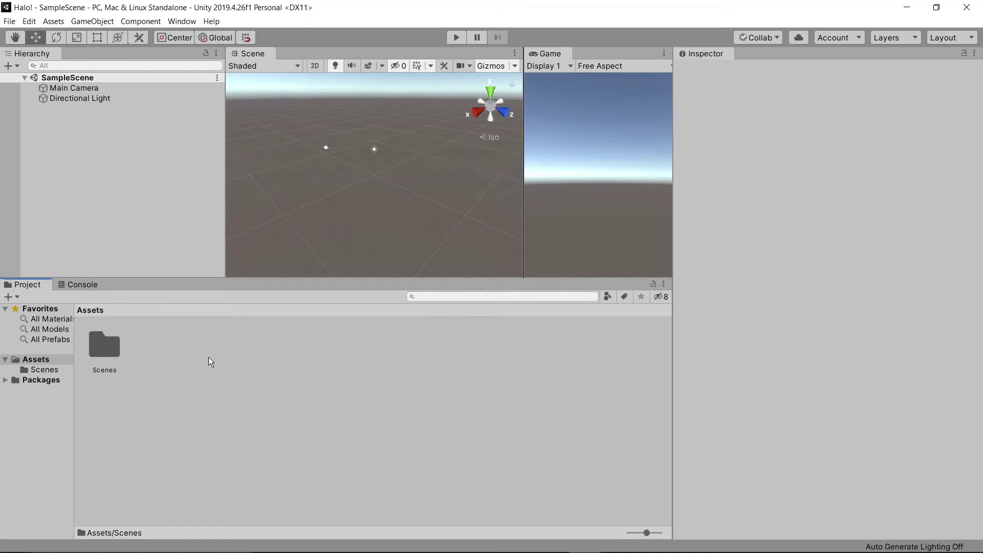
right_click(223, 350)
mouse_move(323, 77)
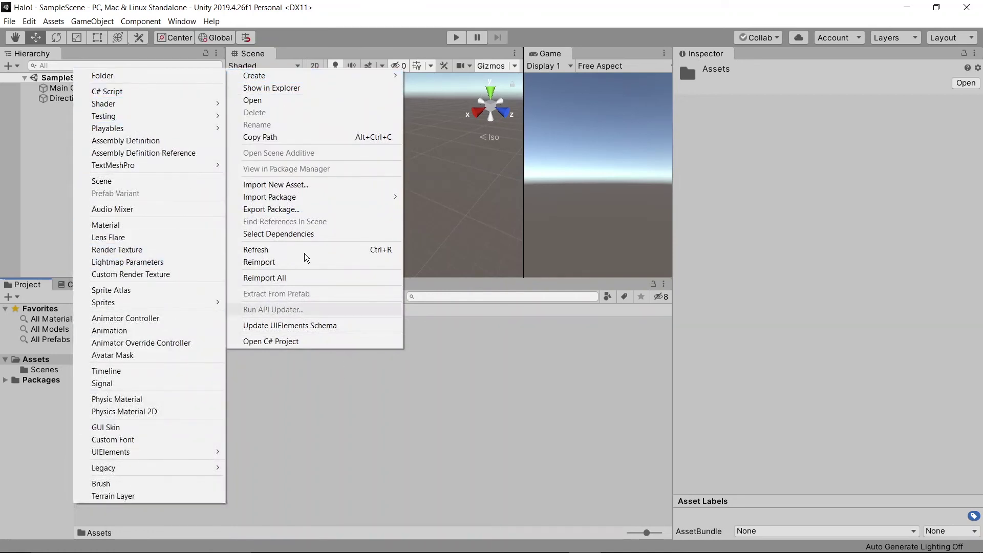
mouse_move(344, 205)
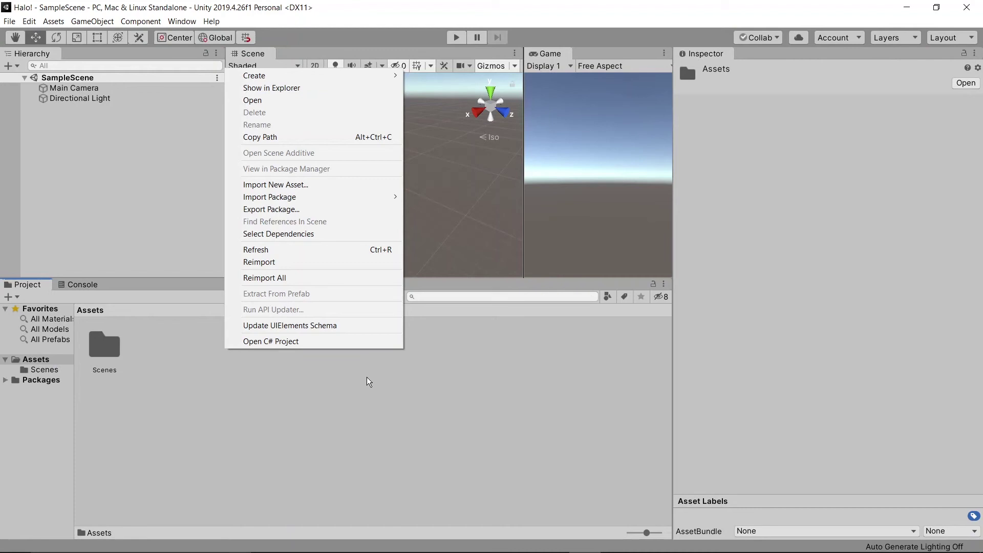
left_click(368, 381)
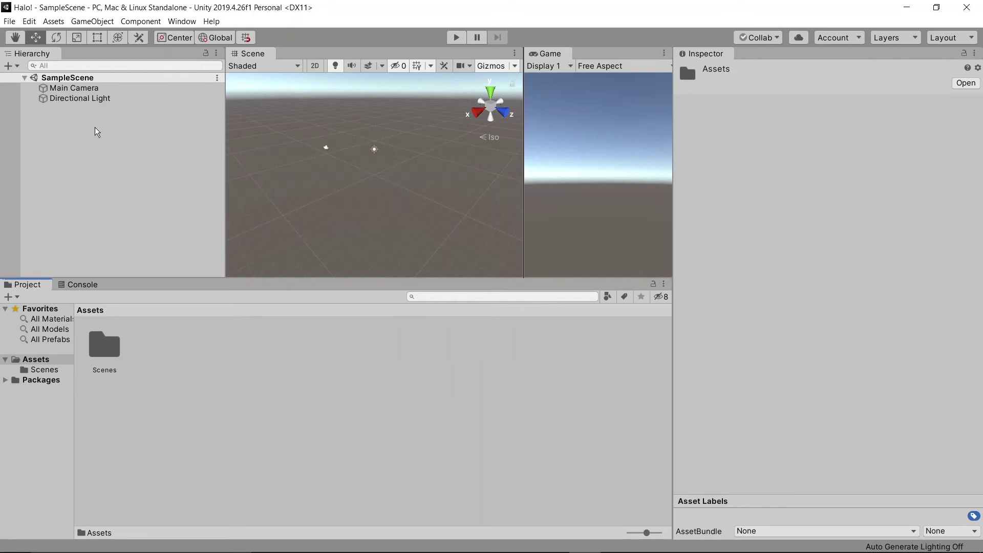
Step: Examine the component properties of the Main Camera and the Directional Light, leaving nothing selected
left_click(77, 89)
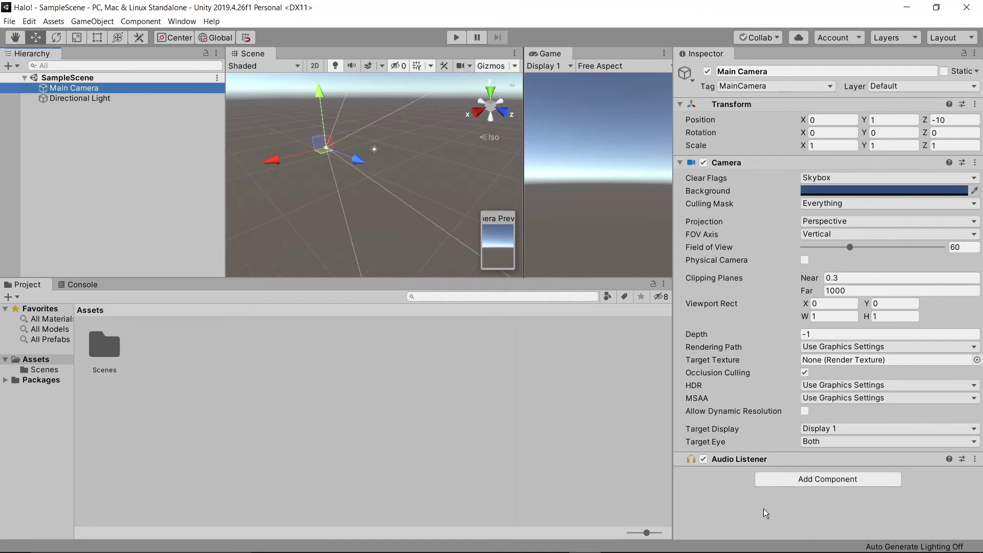
left_click(118, 97)
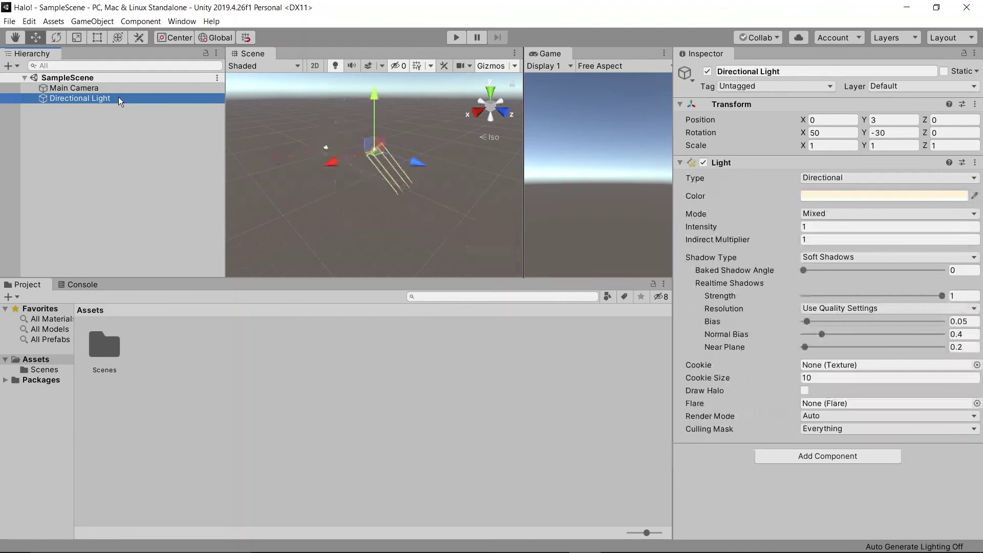
left_click(96, 145)
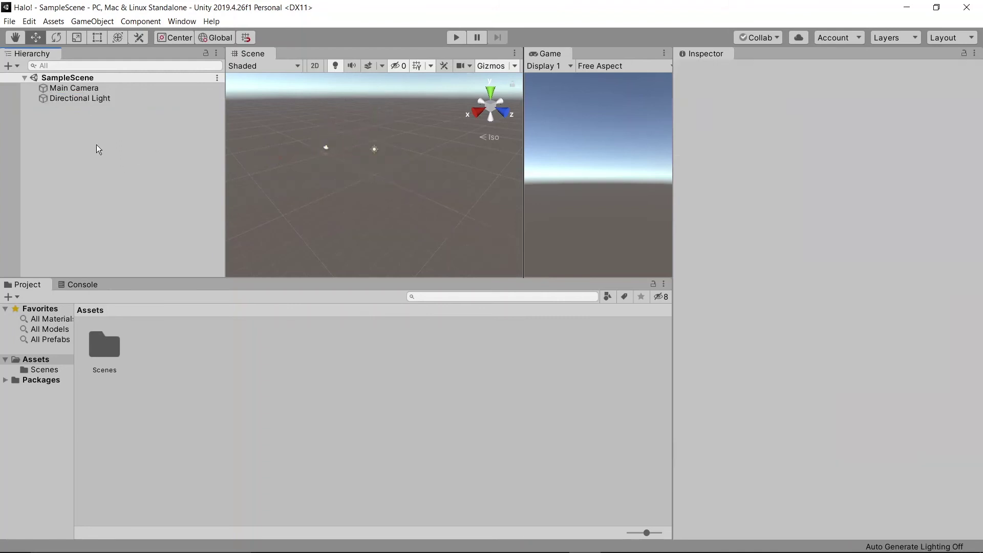
Step: Add a 3D cube to SampleScene and look over its components
right_click(96, 146)
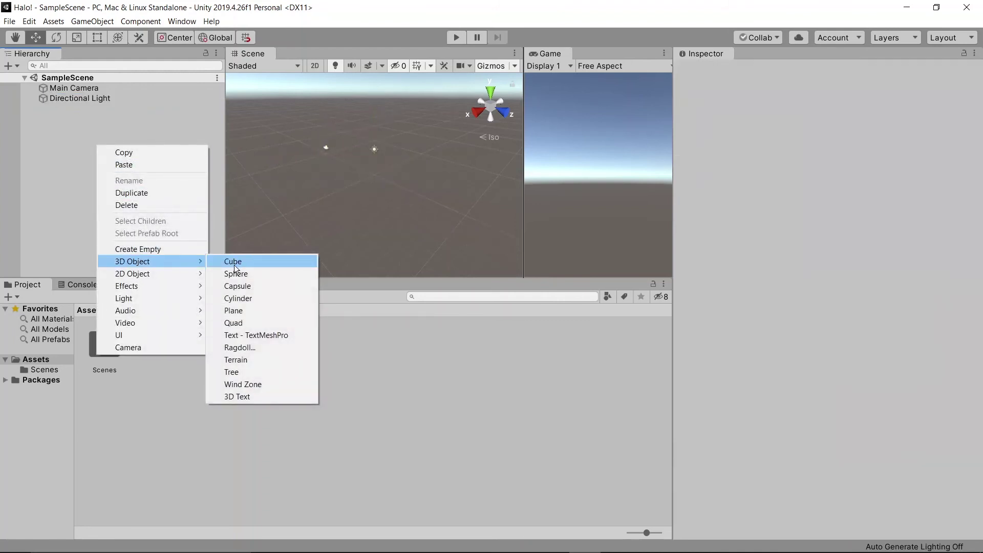
left_click(234, 263)
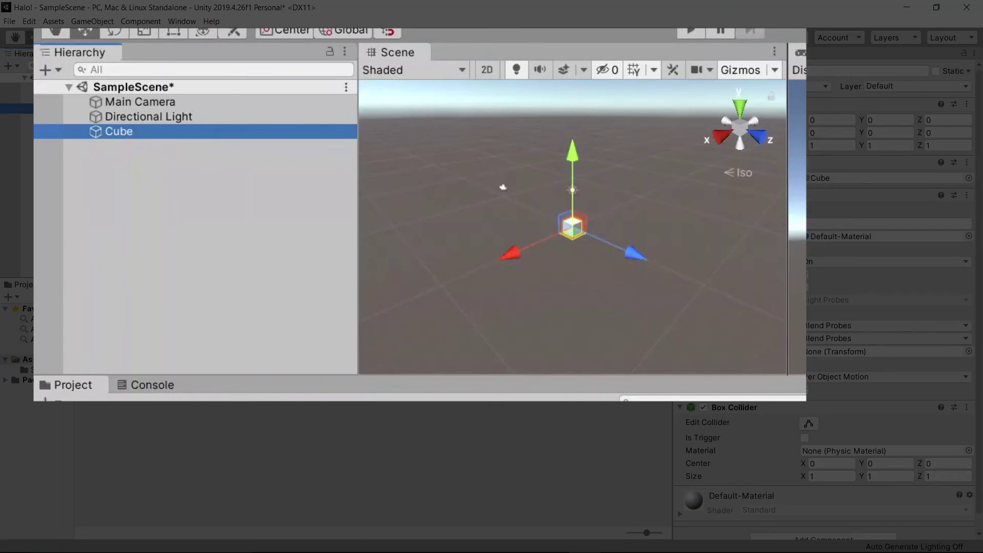
scroll(827, 303, "down", 1)
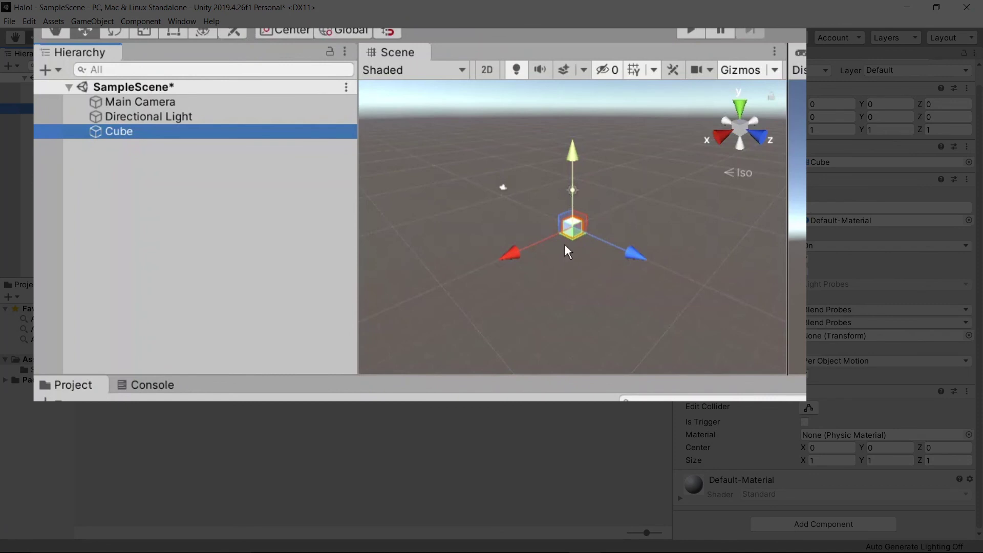
Step: Move the cube along its Z, X and Y axes to about X 0.34, Y -0.19, Z 0.41, and select the Main Camera
left_click_drag(554, 283, 482, 254, "alt")
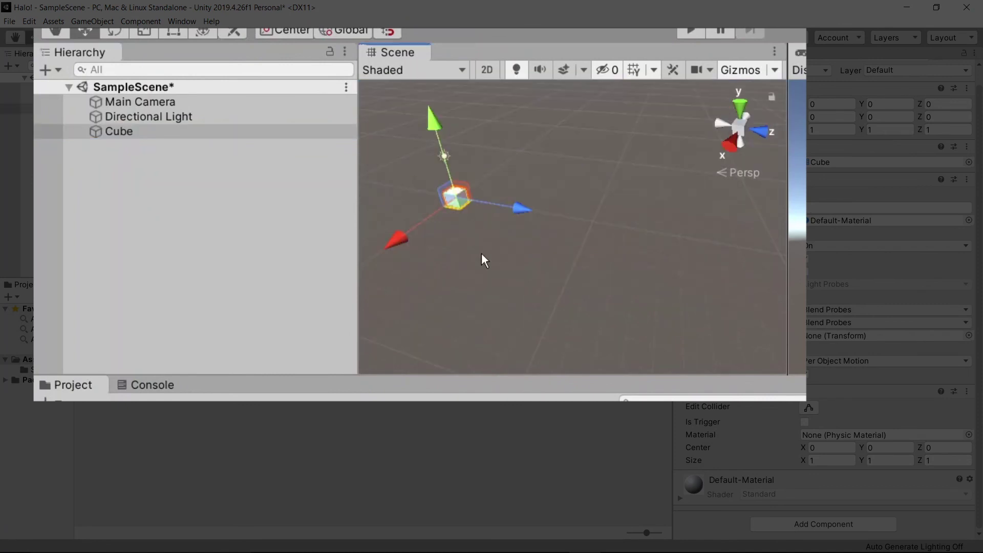
middle_click_drag(494, 259, 712, 274)
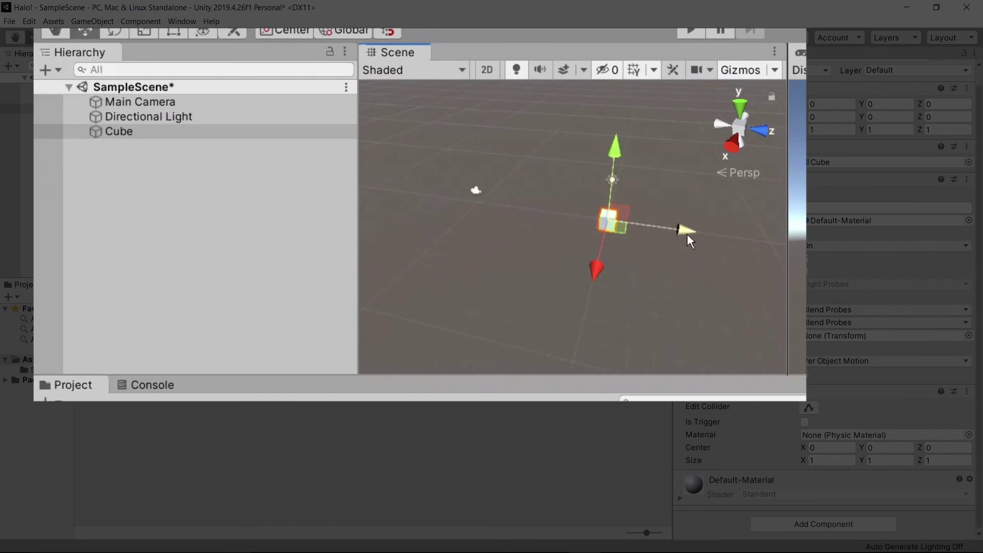
mouse_move(687, 235)
left_mouse_down()
mouse_move(646, 232)
mouse_move(683, 237)
left_mouse_up()
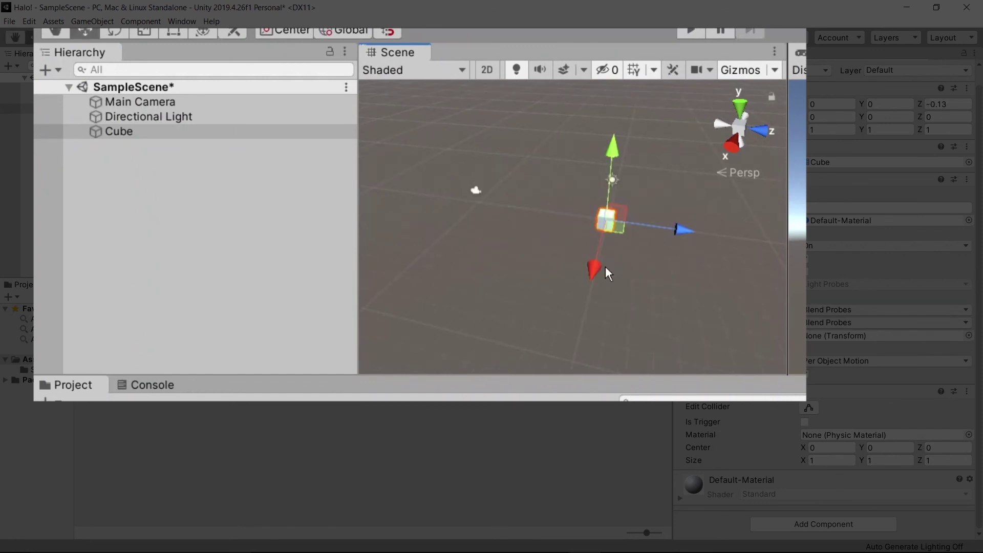
left_click_drag(596, 266, 595, 271)
mouse_move(607, 163)
left_mouse_down()
mouse_move(606, 152)
mouse_move(606, 168)
left_mouse_up()
left_click_drag(433, 178, 438, 178)
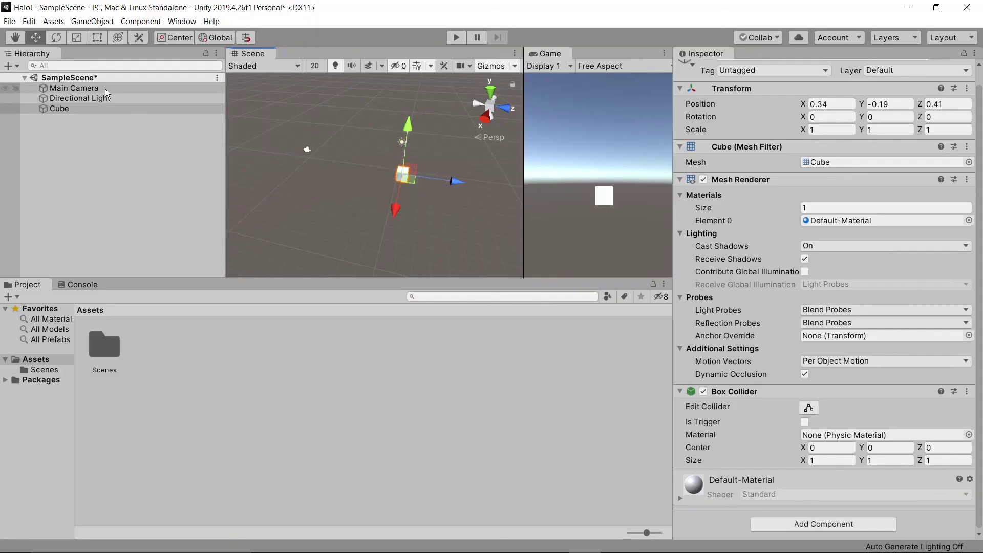
left_click(106, 88)
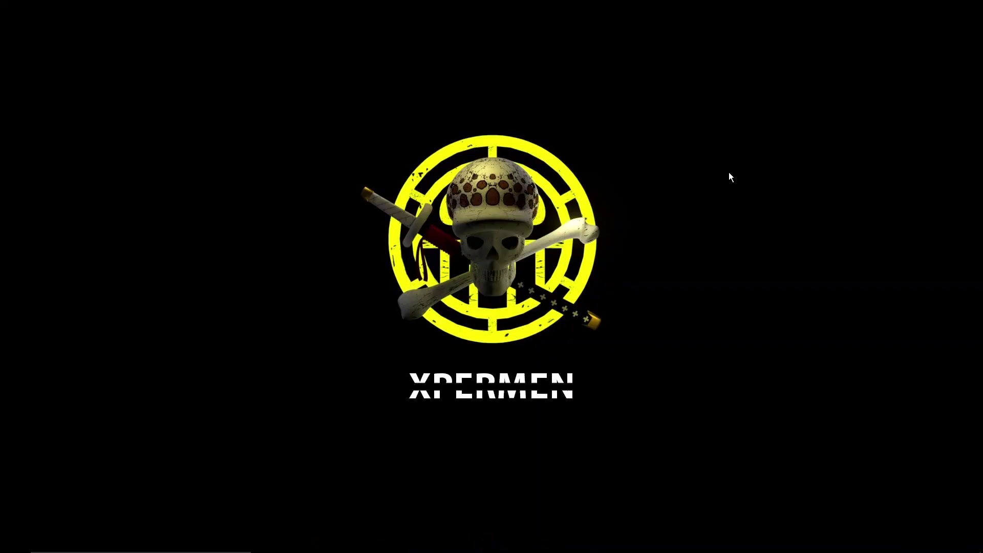